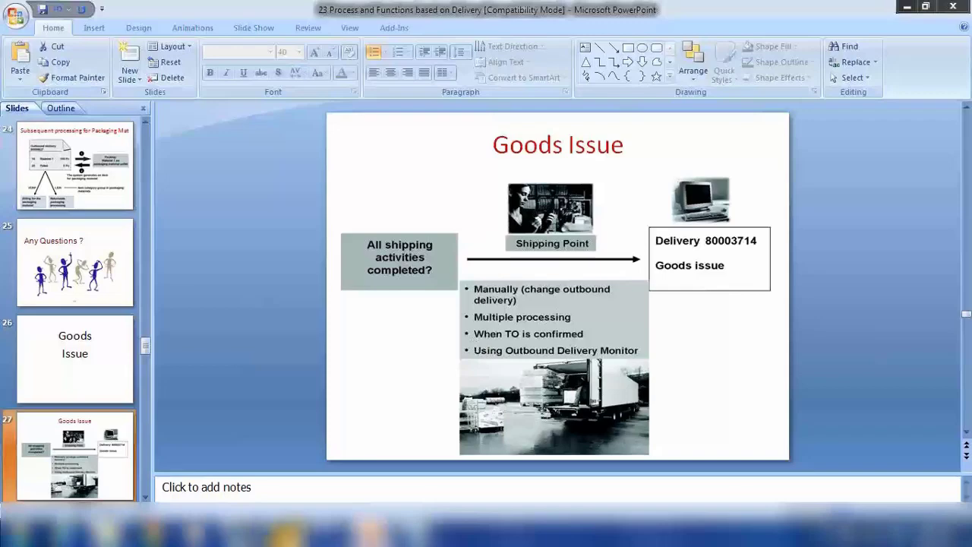
- Open delivery 80016421 in VL02N and try posting goods issue, which fails for unpicked item PK-095
mouse_move(286, 532)
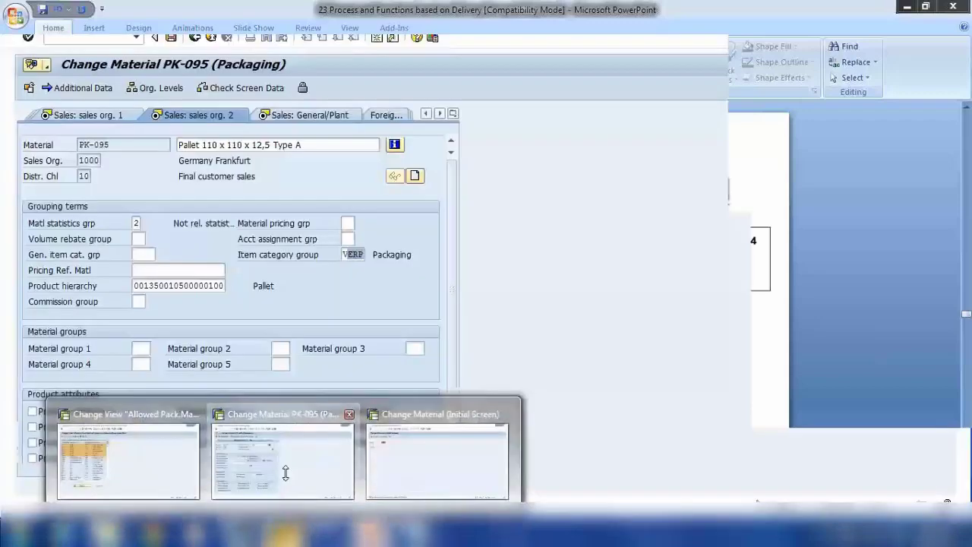
left_click(286, 474)
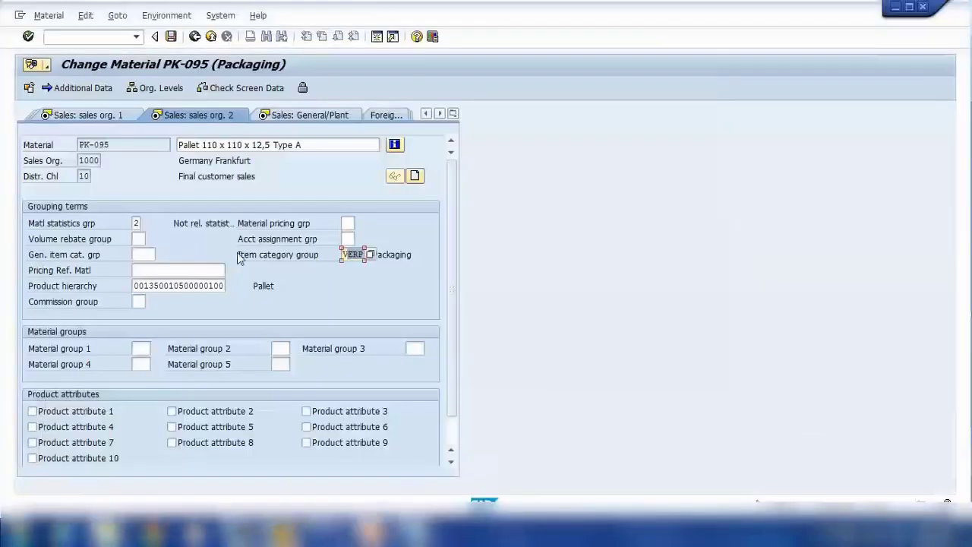
left_click(115, 38)
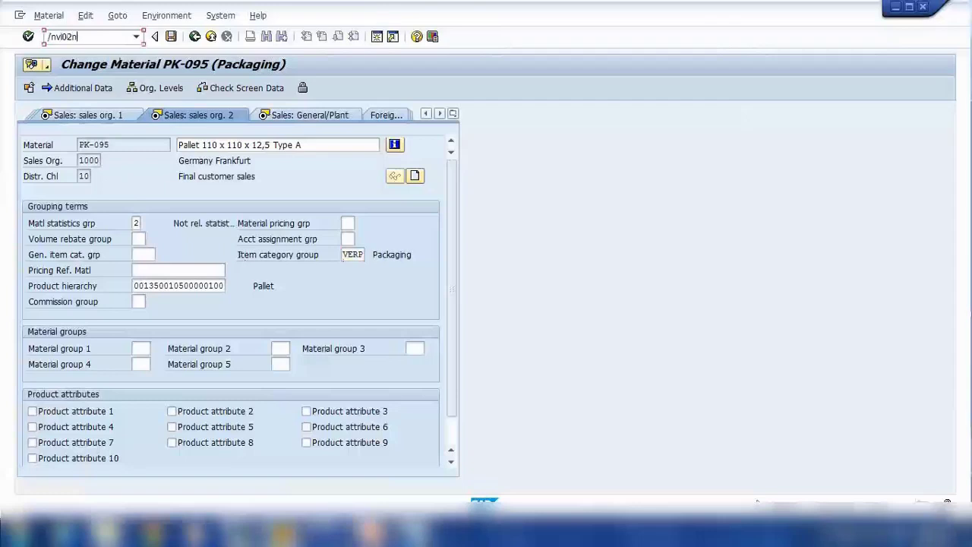
type("/nvl02n")
key("Return")
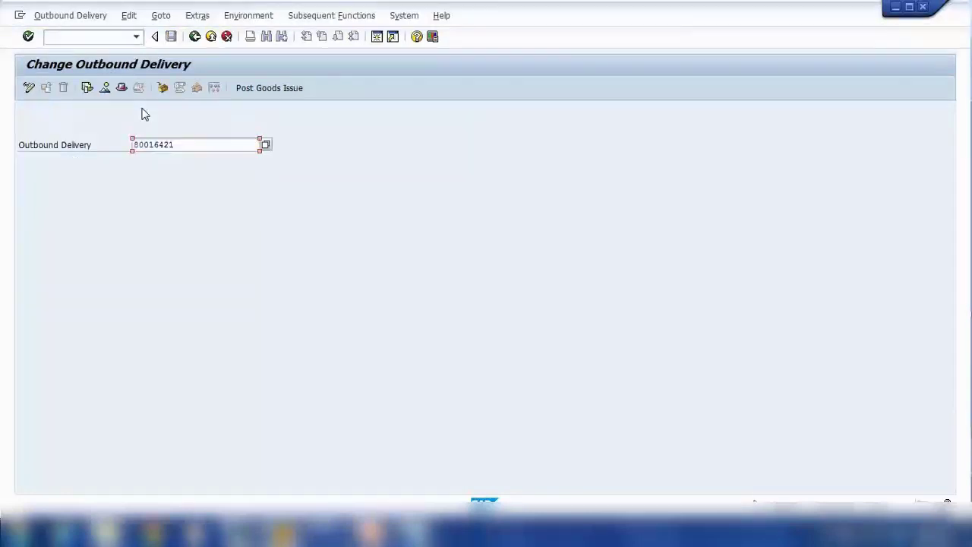
key("Return")
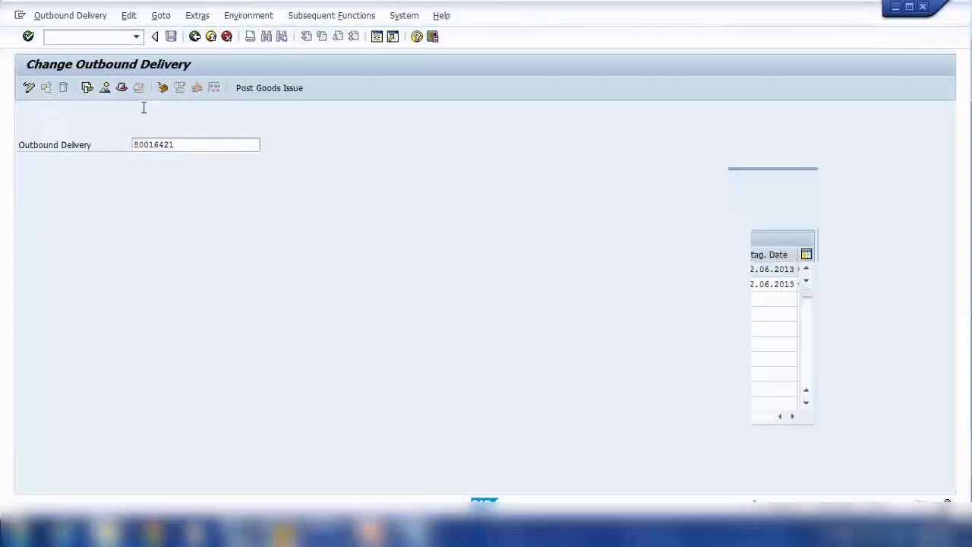
left_click(264, 89)
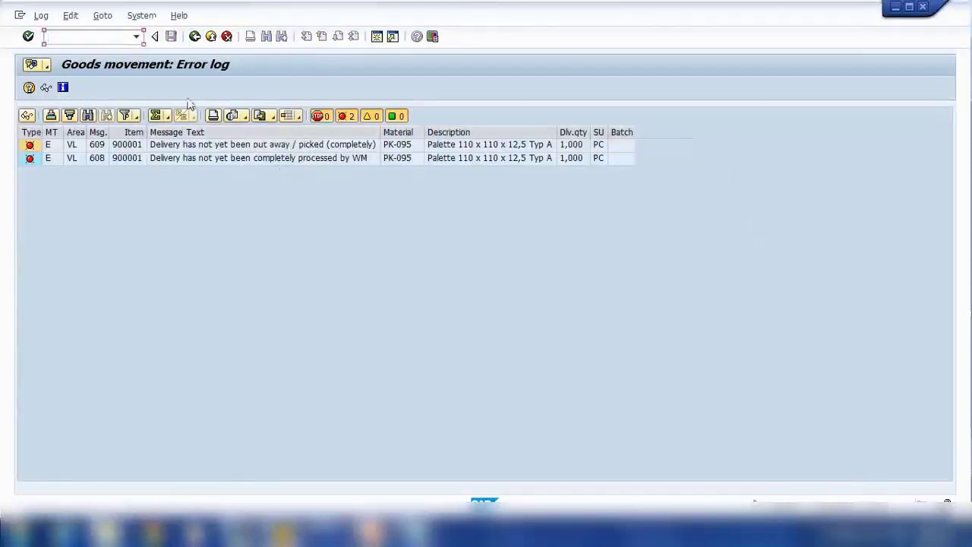
- Leave the error log and check delivery 80016421's document flow showing a completed transfer order
left_click(192, 42)
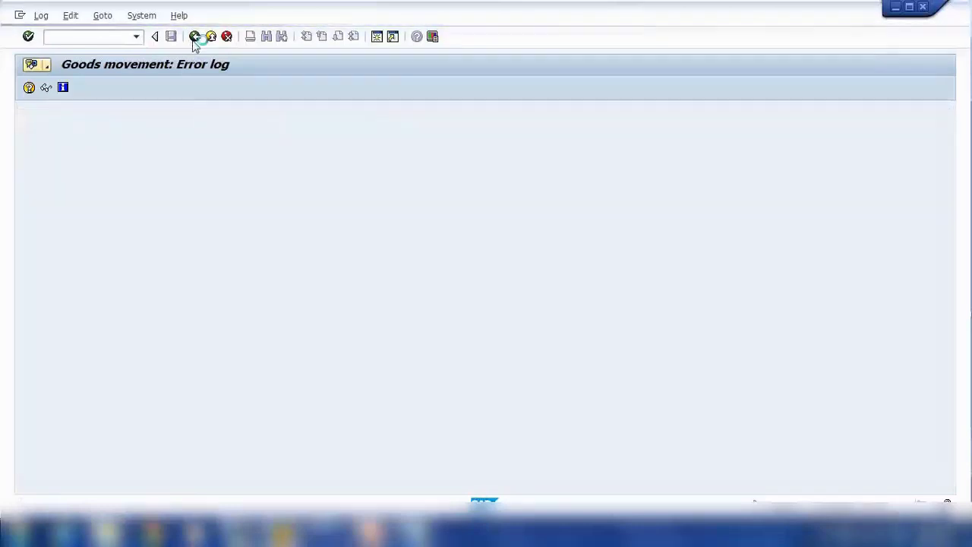
left_click(87, 88)
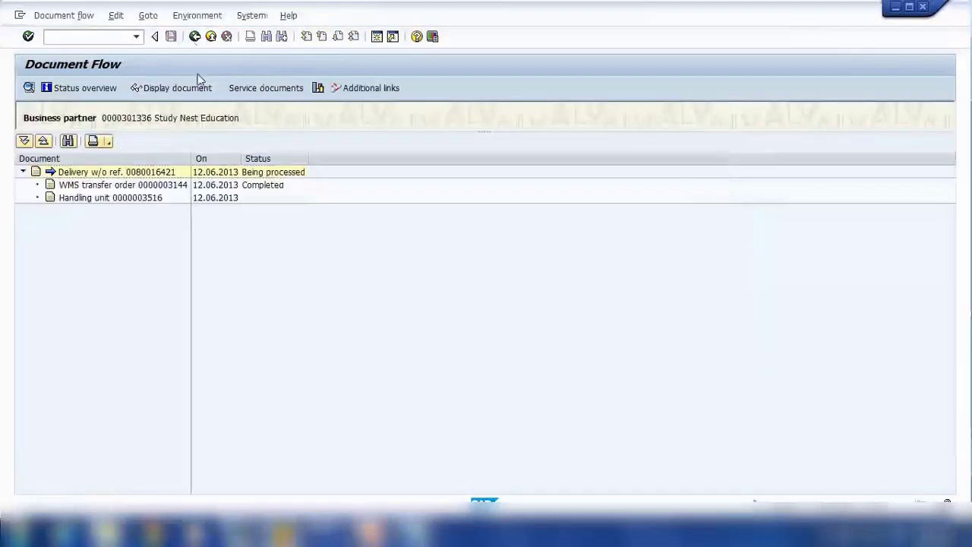
left_click(194, 36)
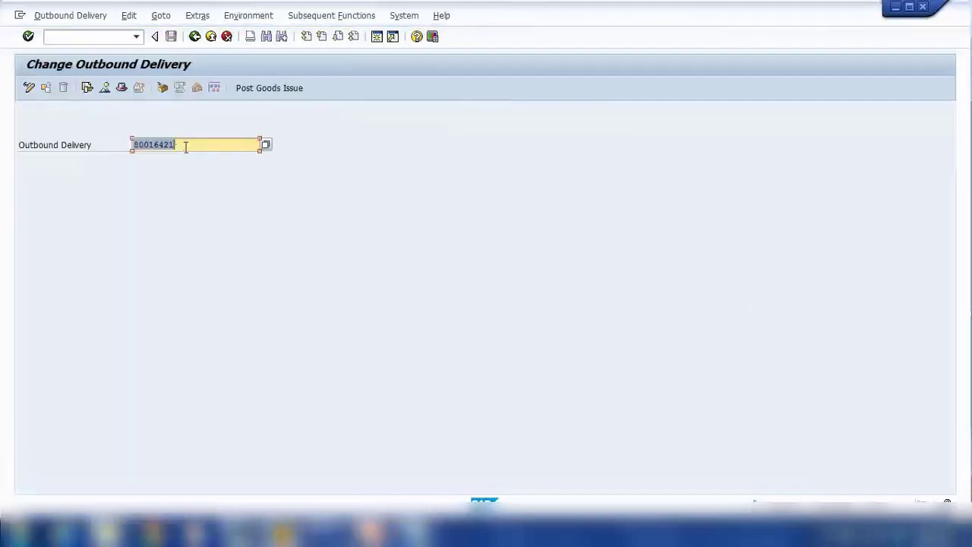
- Switch to delivery 80016426 and try goods issue, which fails with two WM errors for item P-109
left_click(185, 146)
type("6")
key("Return")
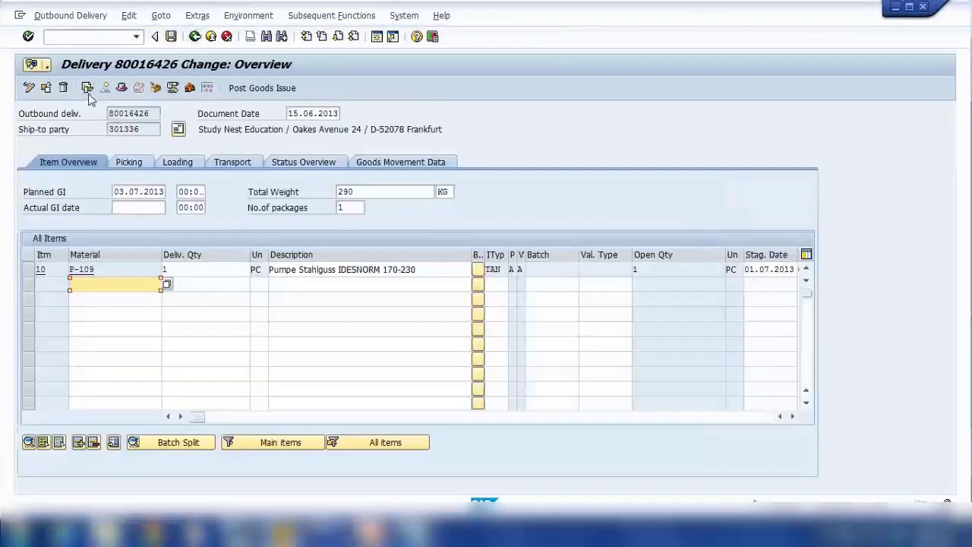
left_click(259, 88)
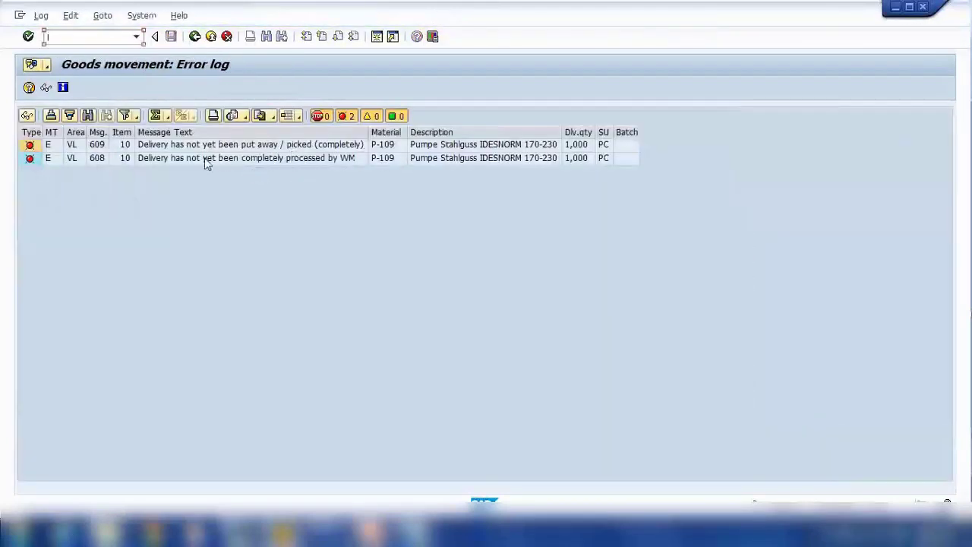
left_click(194, 38)
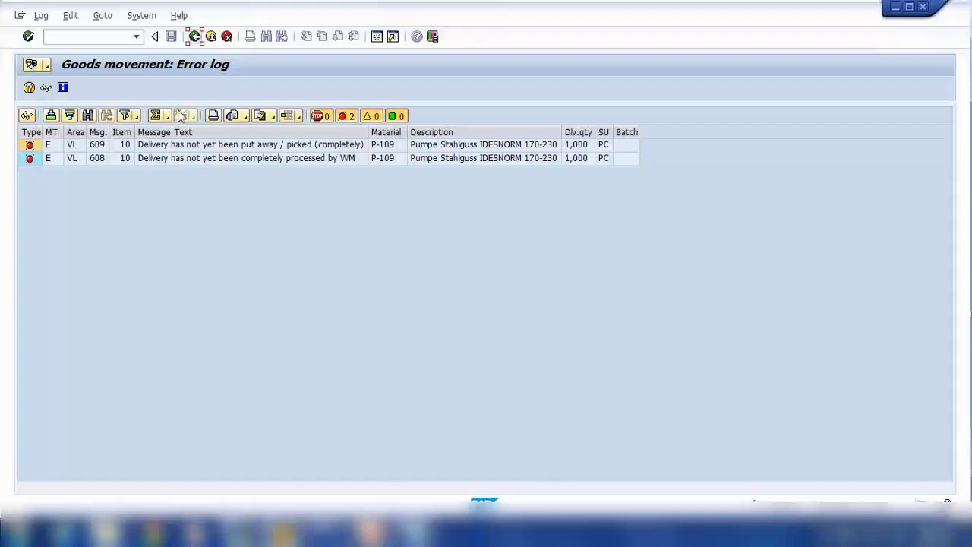
- Review delivery 80016426's document flow, which lists only a handling unit and no transfer order
left_click(195, 37)
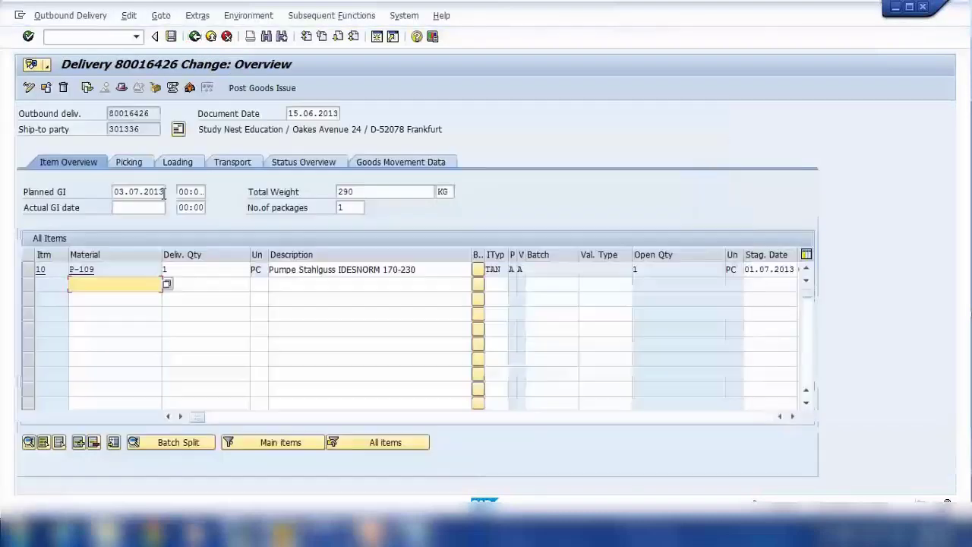
left_click(87, 88)
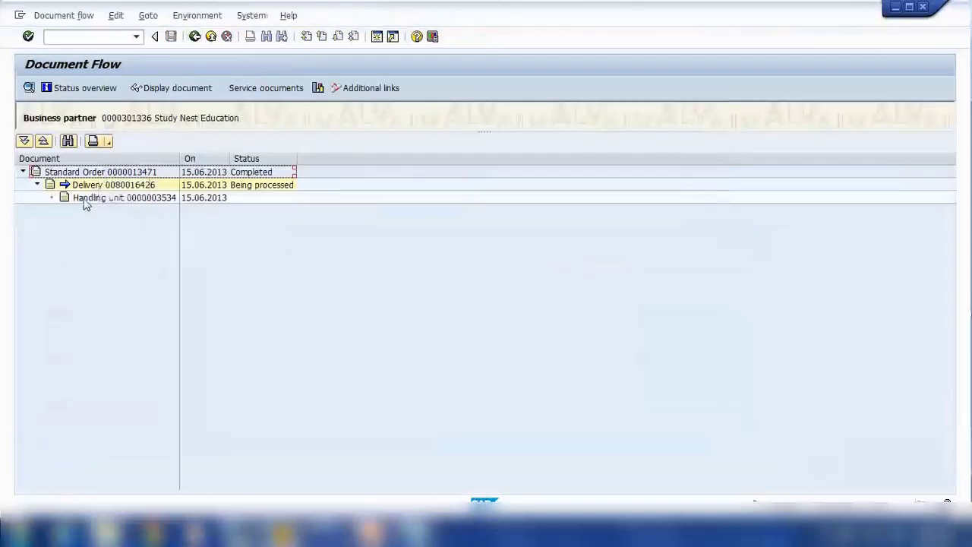
left_click(85, 200)
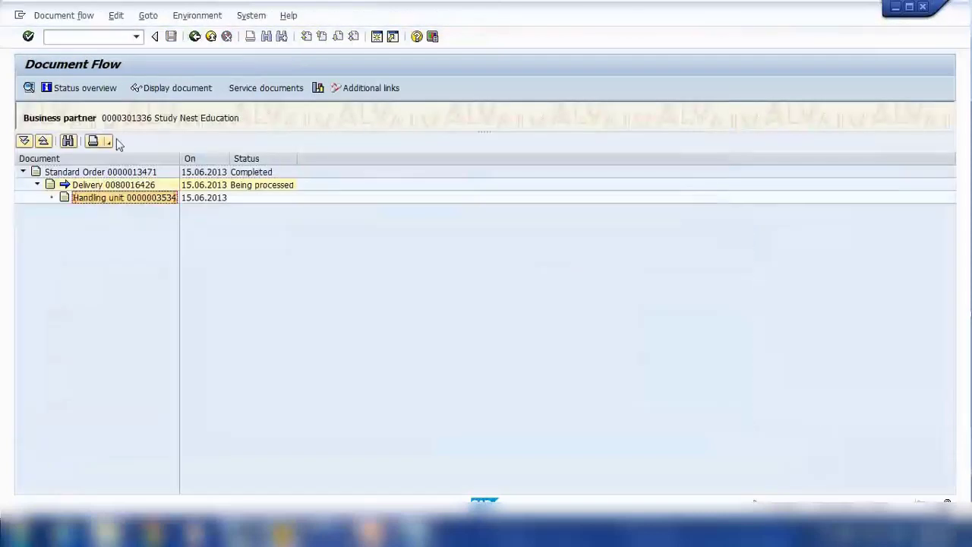
left_click(199, 41)
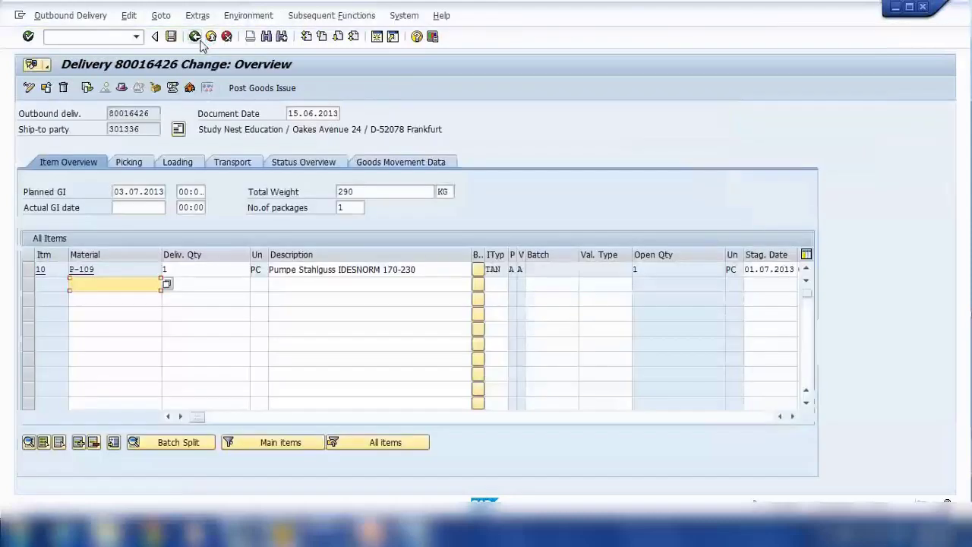
left_click(331, 15)
- Create and save a transfer order for delivery 80016426 in warehouse 010
left_click(334, 35)
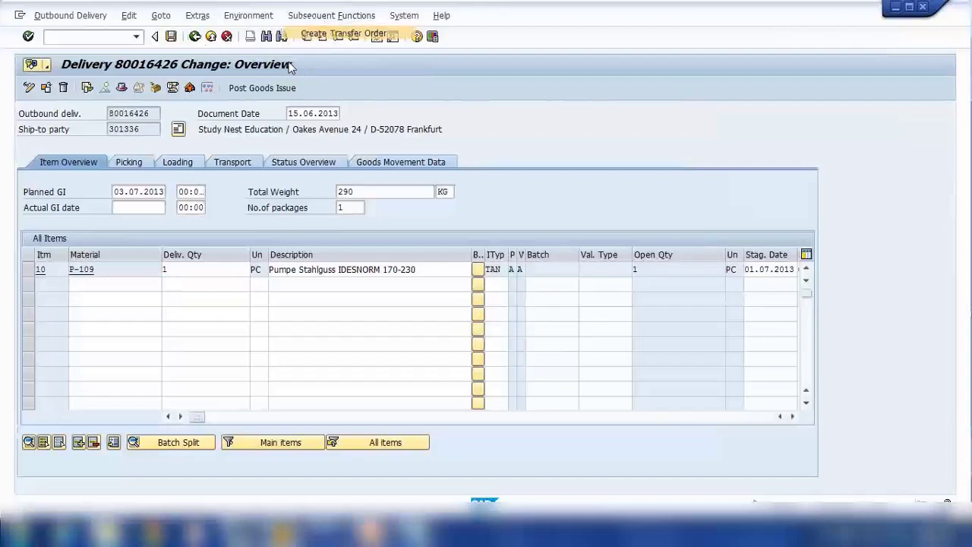
key("Return")
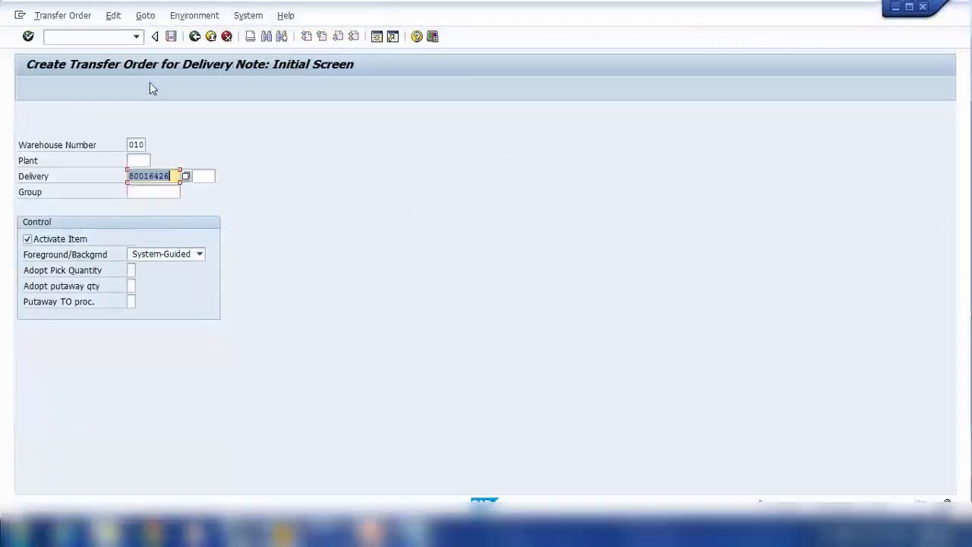
key("Return")
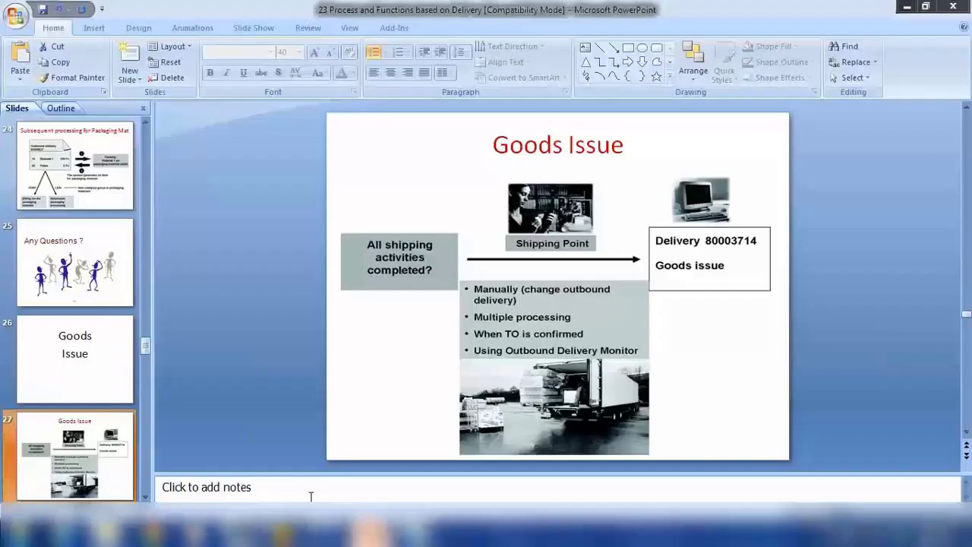
scroll(97, 406, "down", 10)
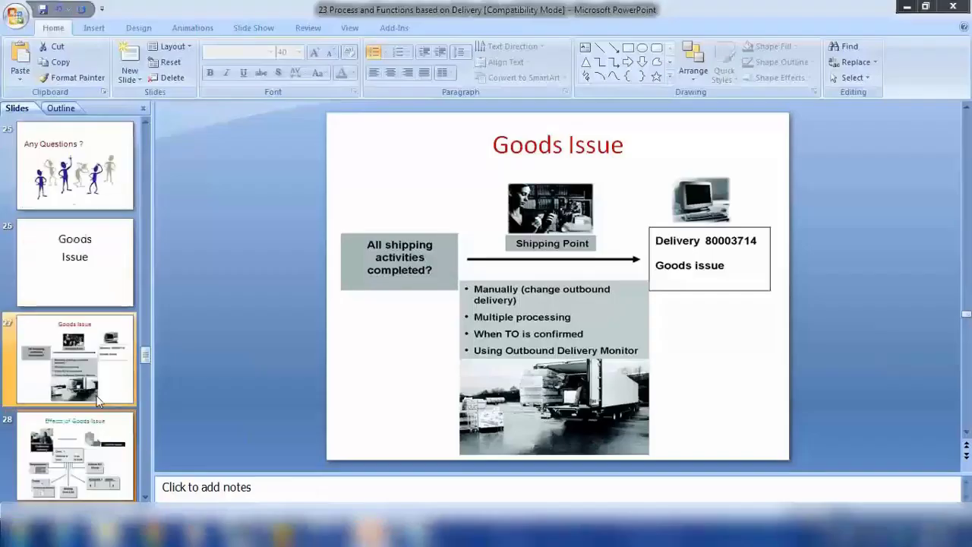
scroll(97, 406, "down", 4)
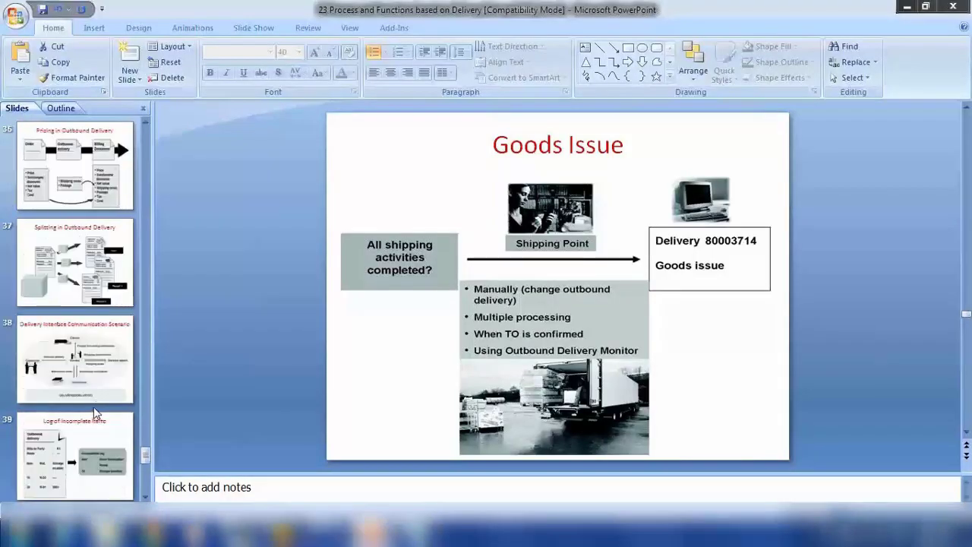
scroll(95, 409, "up", 6)
scroll(95, 411, "down", 5)
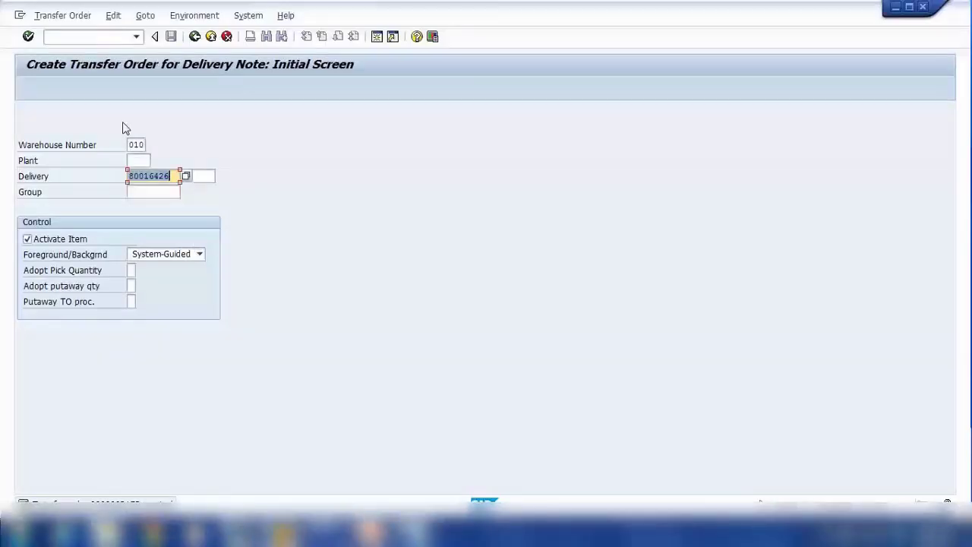
- Reopen delivery 80016426 in VL02N to confirm the P-109 item's picking and WM status is now C
left_click(105, 38)
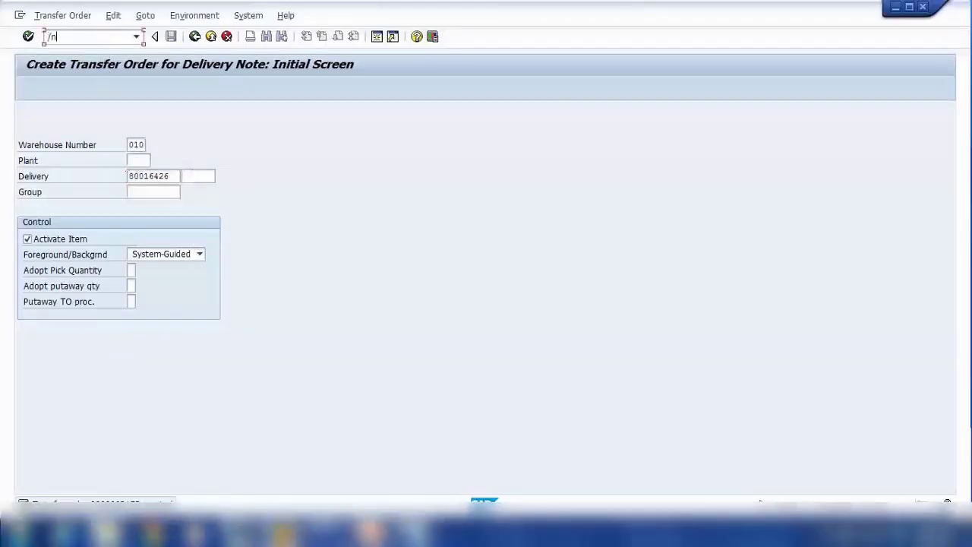
key("Return")
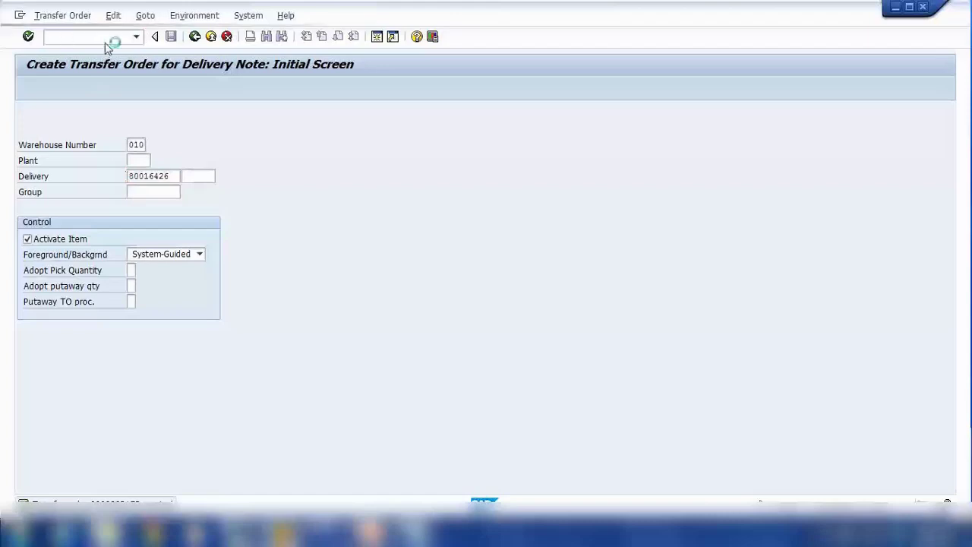
key("Return")
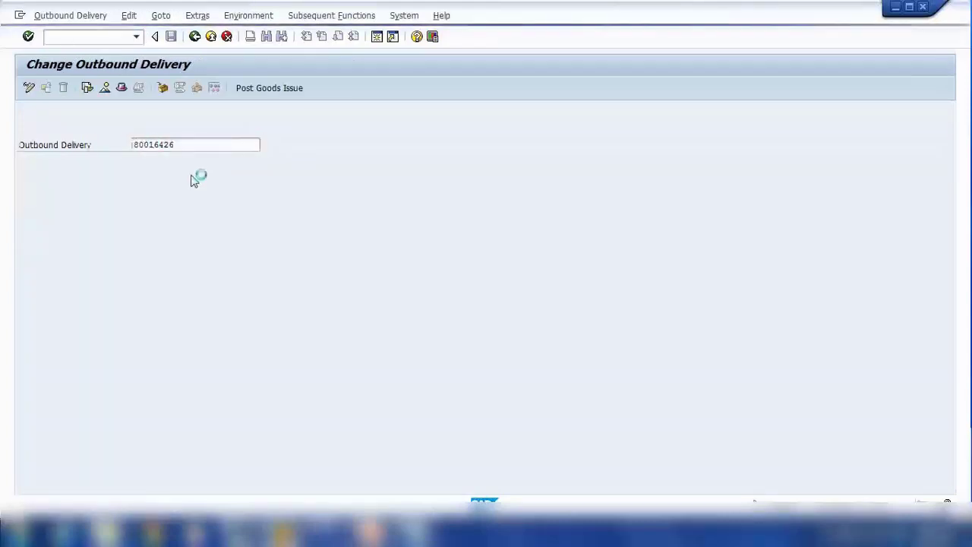
left_click(237, 161)
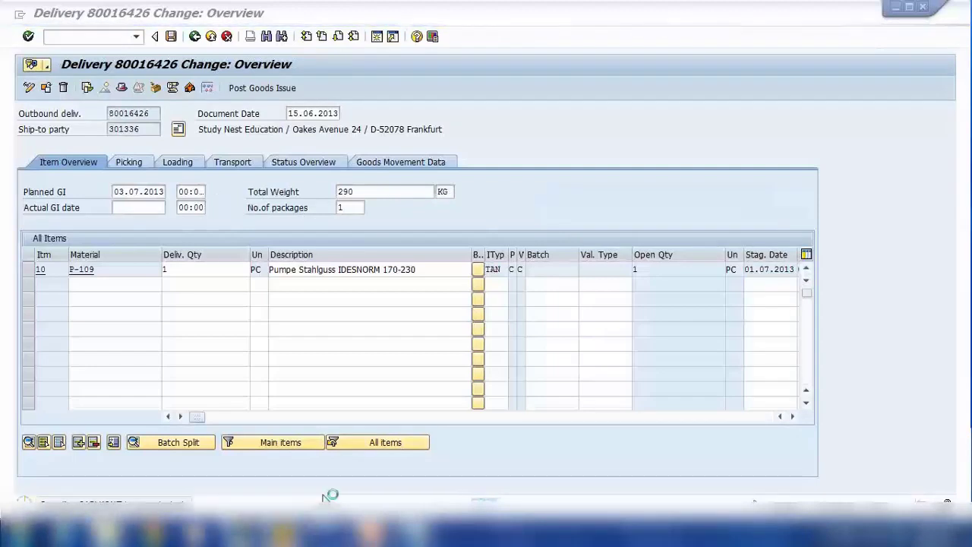
- In the IMG, collapse Handling Unit Management and Warehouse Management, then run Define Item Categories for Deliveries
mouse_move(283, 532)
left_click(152, 459)
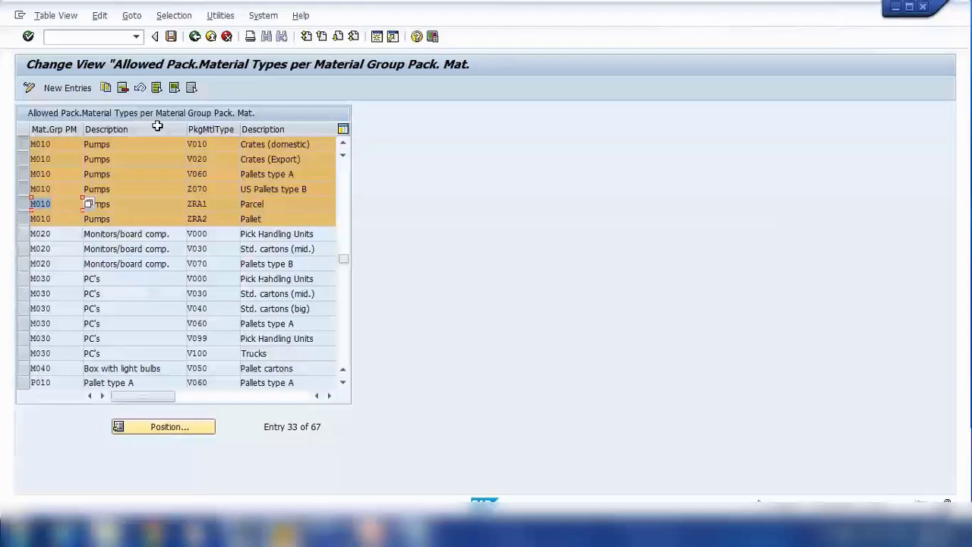
left_click(194, 37)
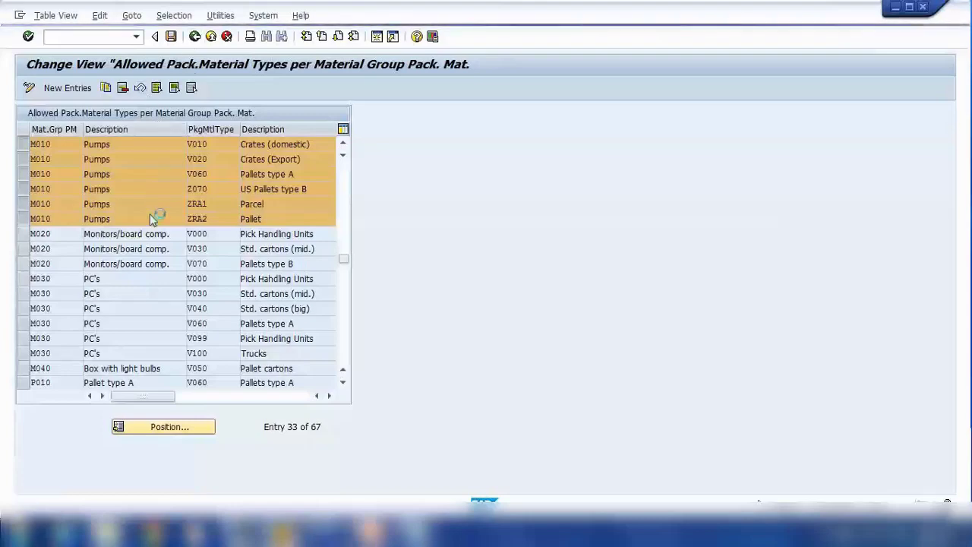
scroll(76, 258, "up", 4)
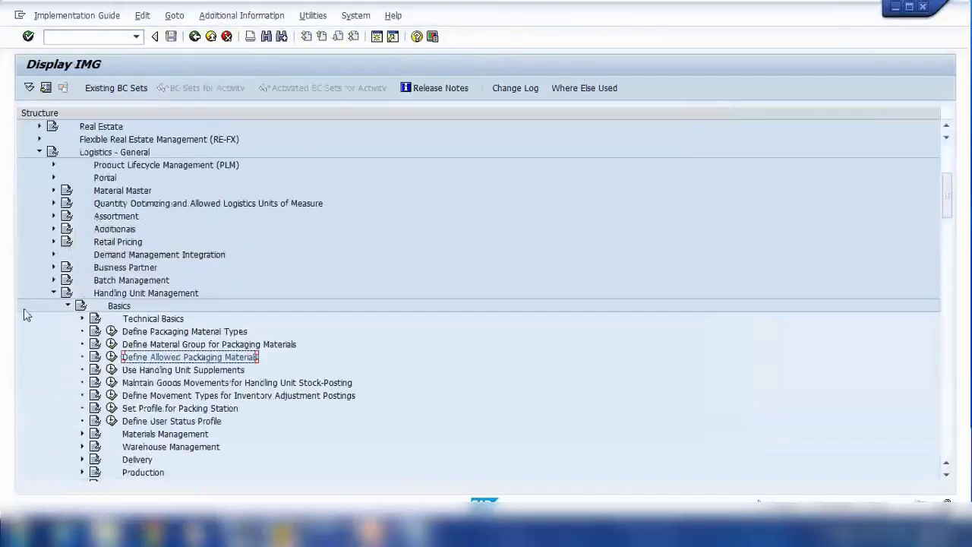
left_click(53, 293)
scroll(52, 312, "down", 6)
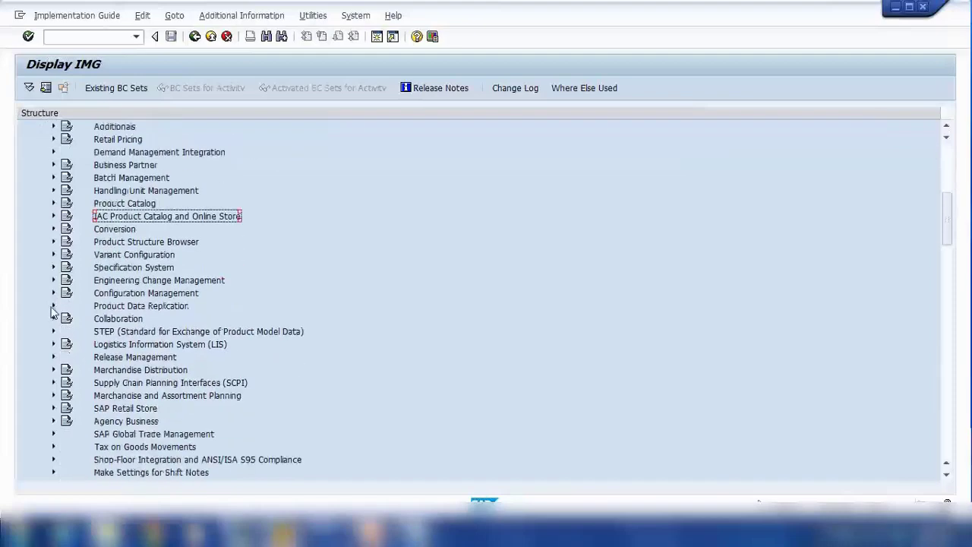
scroll(51, 325, "down", 1)
scroll(53, 325, "down", 7)
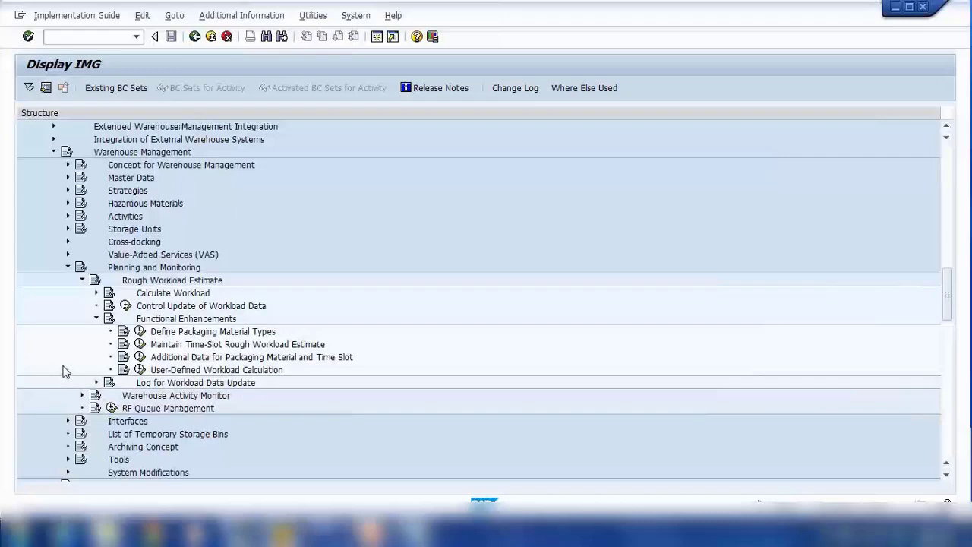
scroll(75, 342, "up", 4)
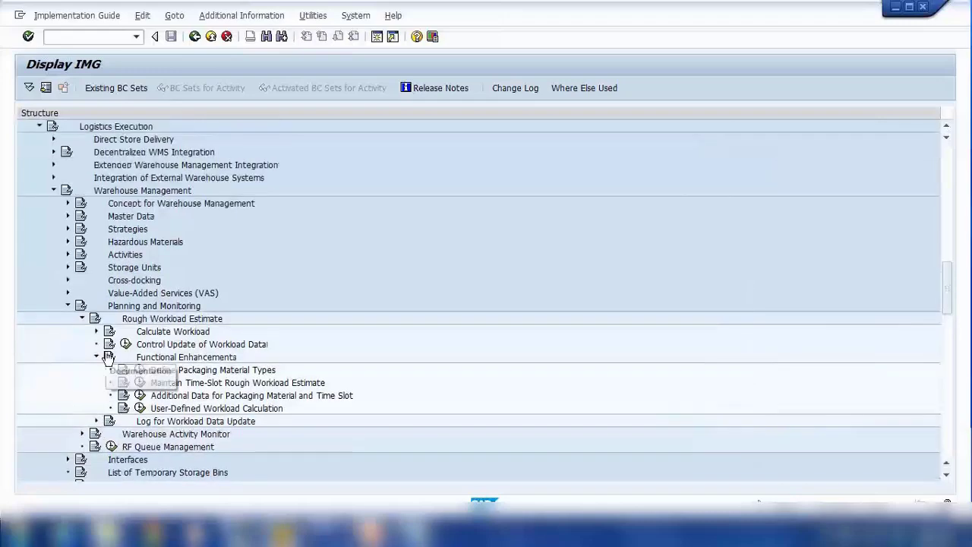
left_click(54, 293)
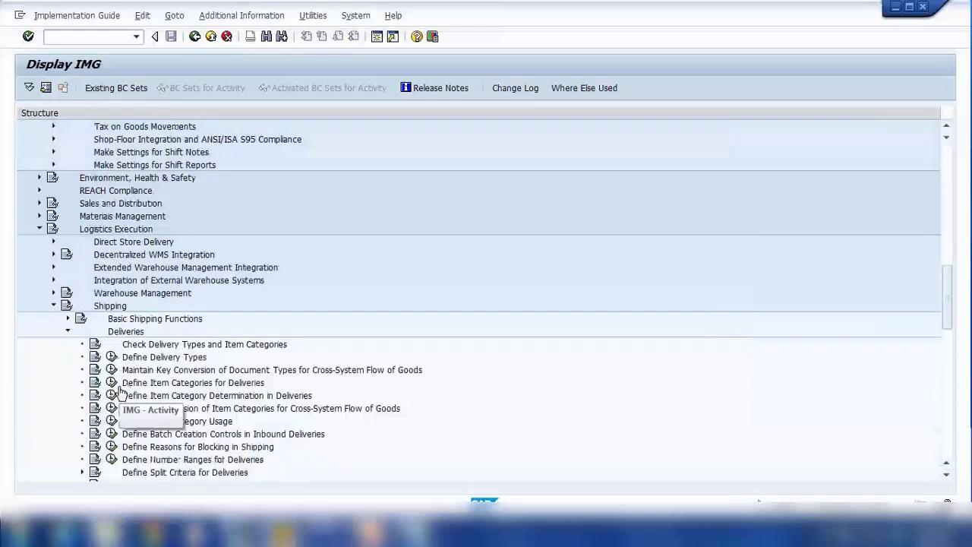
left_click(115, 385)
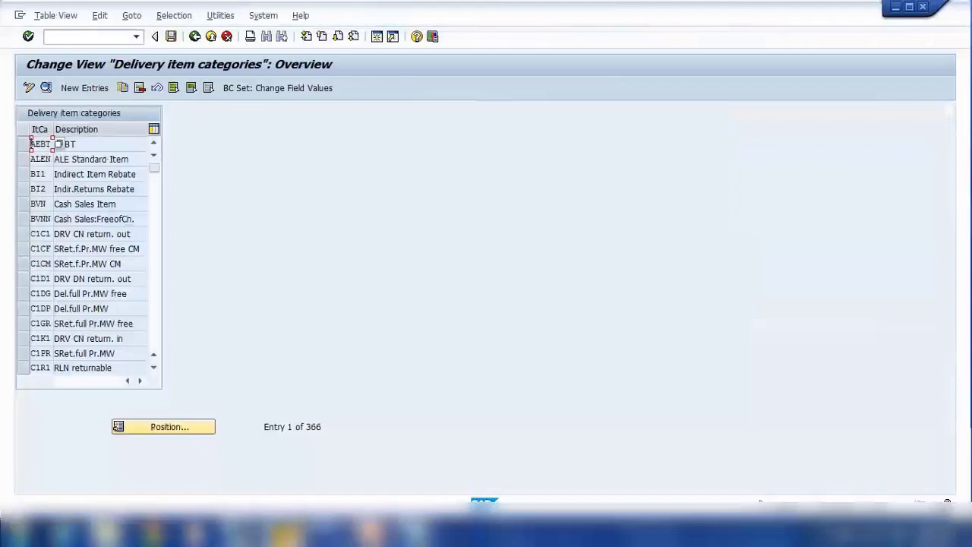
- Position the delivery item categories list on TAN and open the Standard Item details
mouse_move(212, 477)
left_click(276, 473)
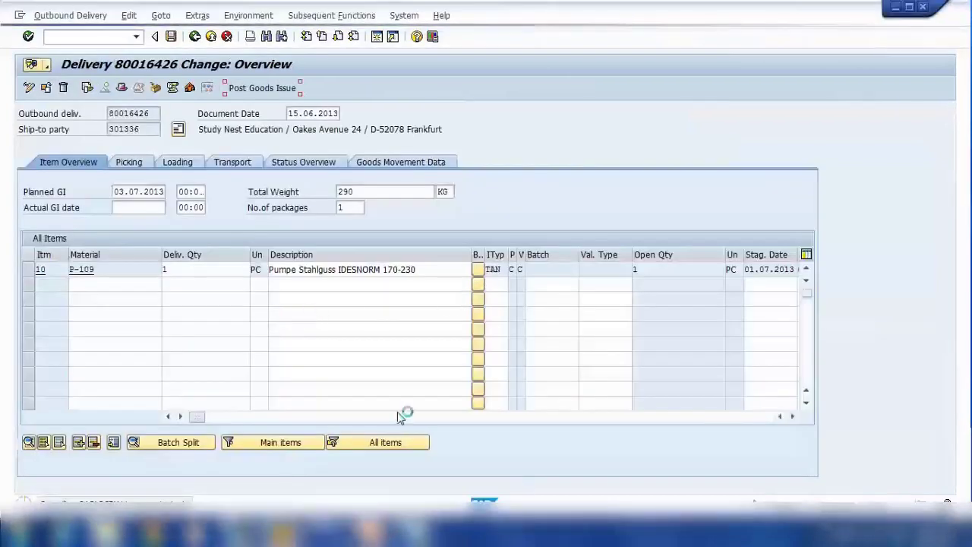
mouse_move(161, 482)
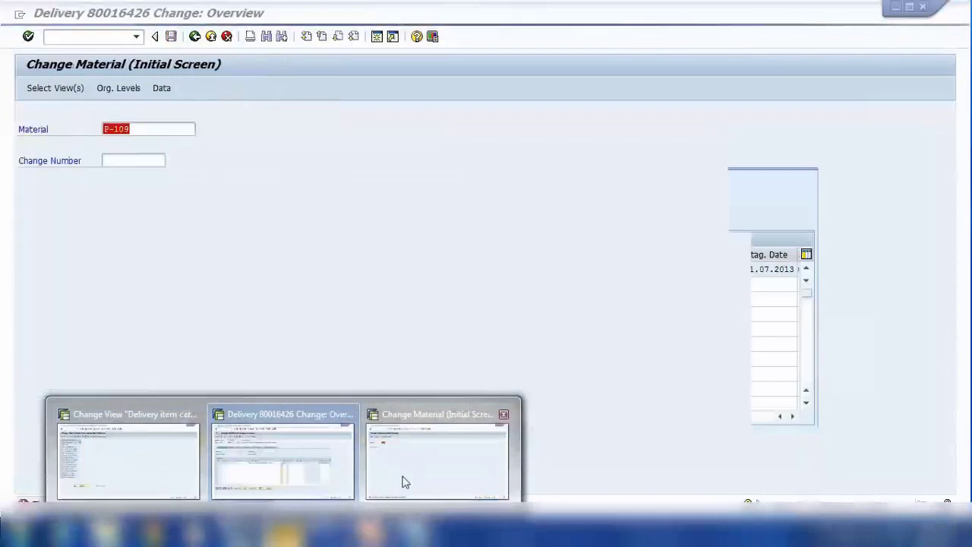
left_click(113, 414)
left_click(162, 427)
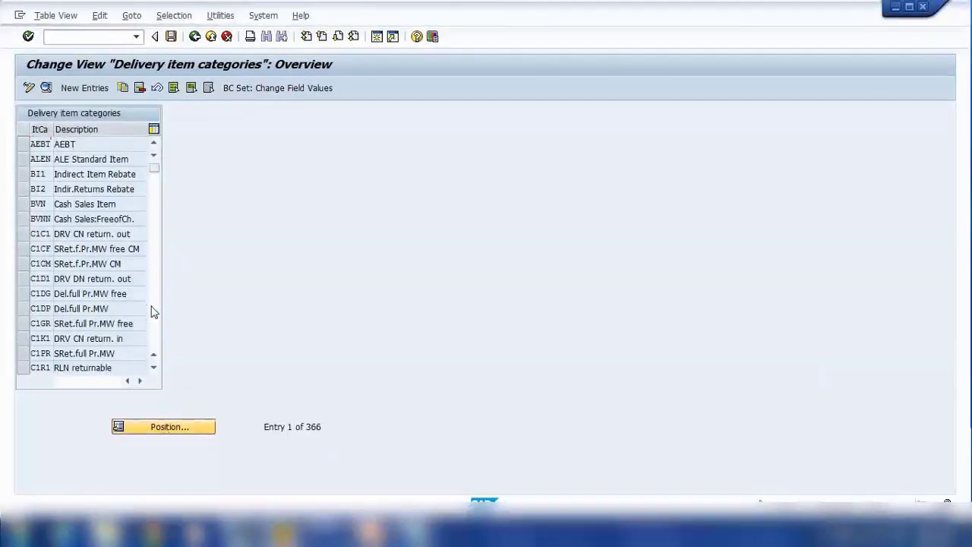
type("tan")
key("Return")
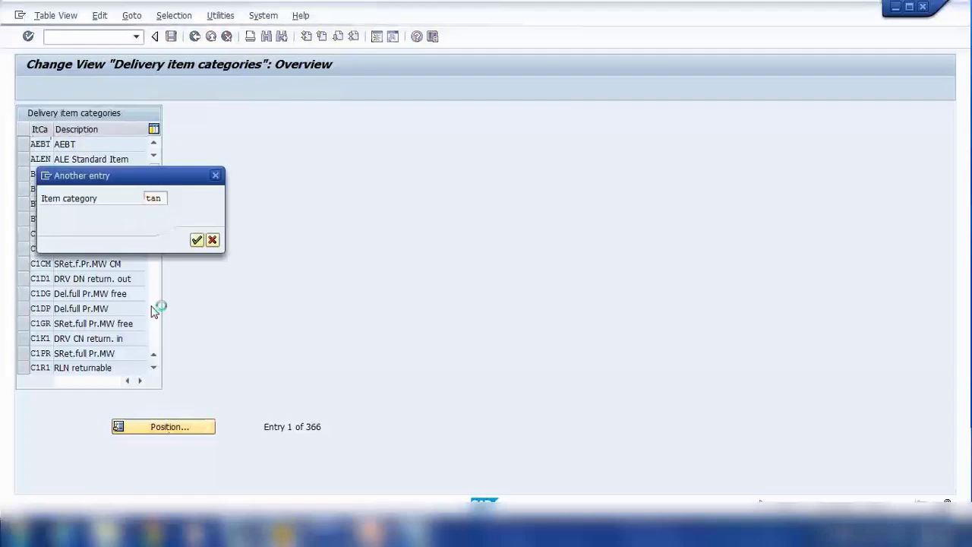
key("F2")
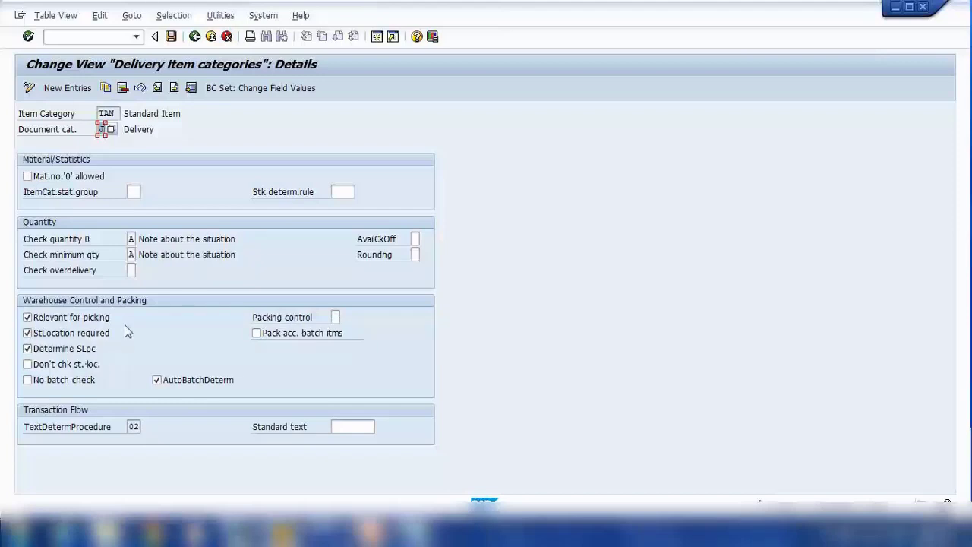
- Toggle Relevant for picking on TAN and read its F1 help explanation
left_click(61, 323)
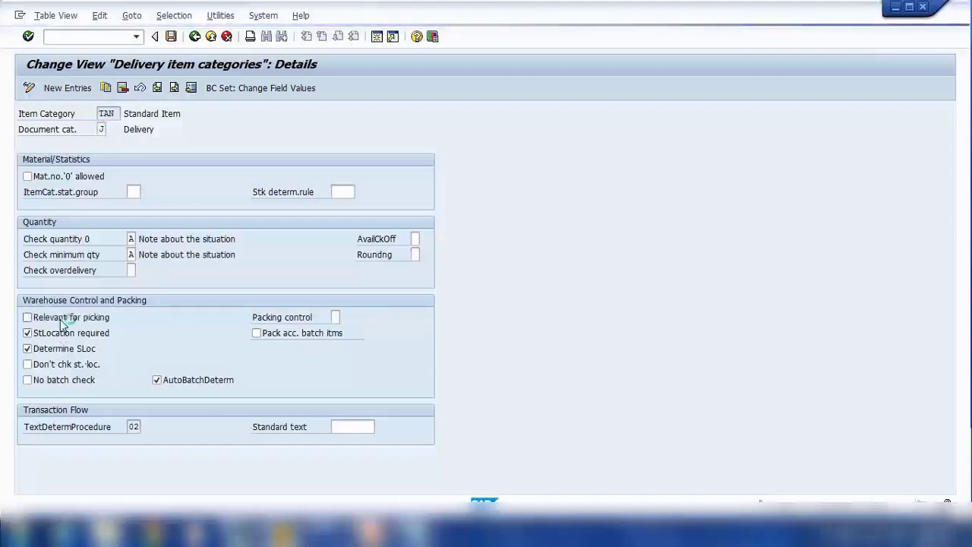
left_click(62, 322)
key("F1")
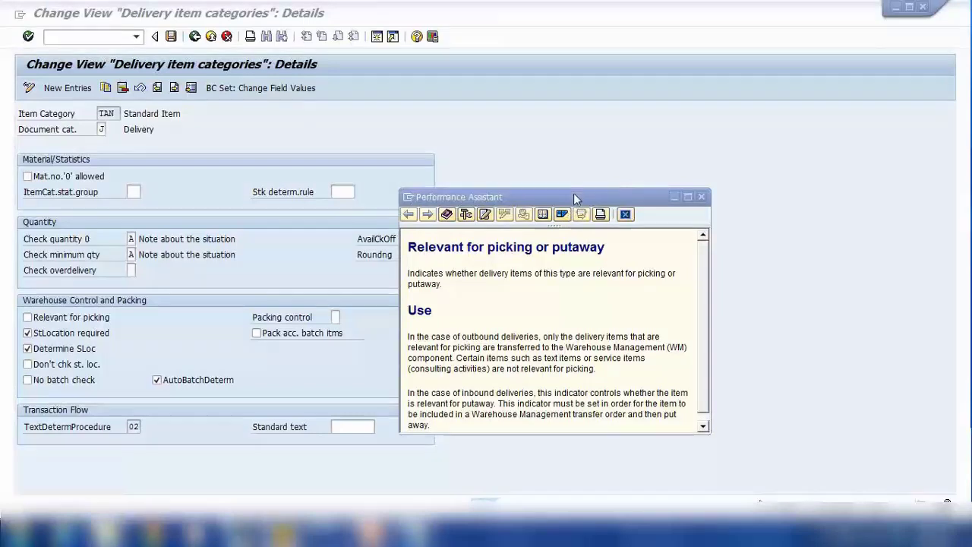
left_click(701, 196)
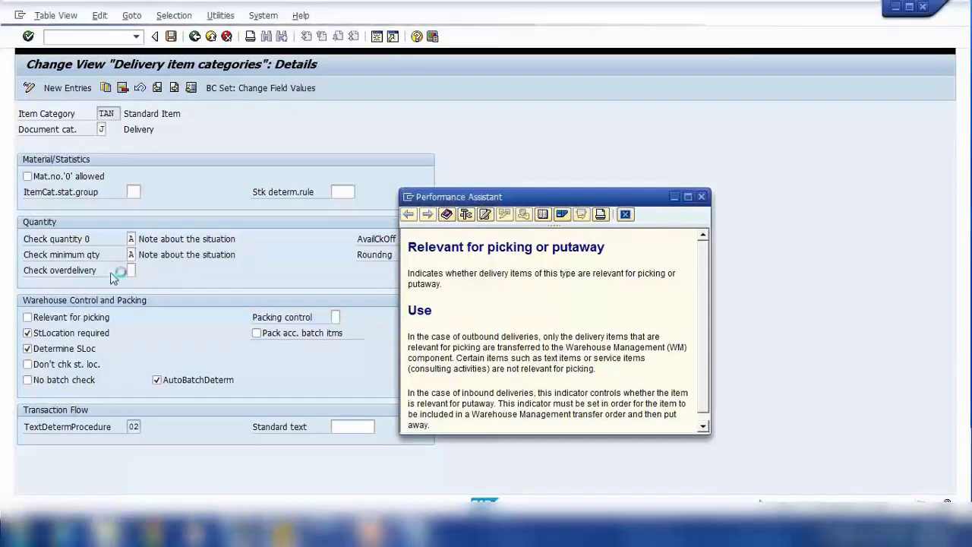
- Re-tick Relevant for picking and list the three Packing control values: blank, A, B
left_click(37, 317)
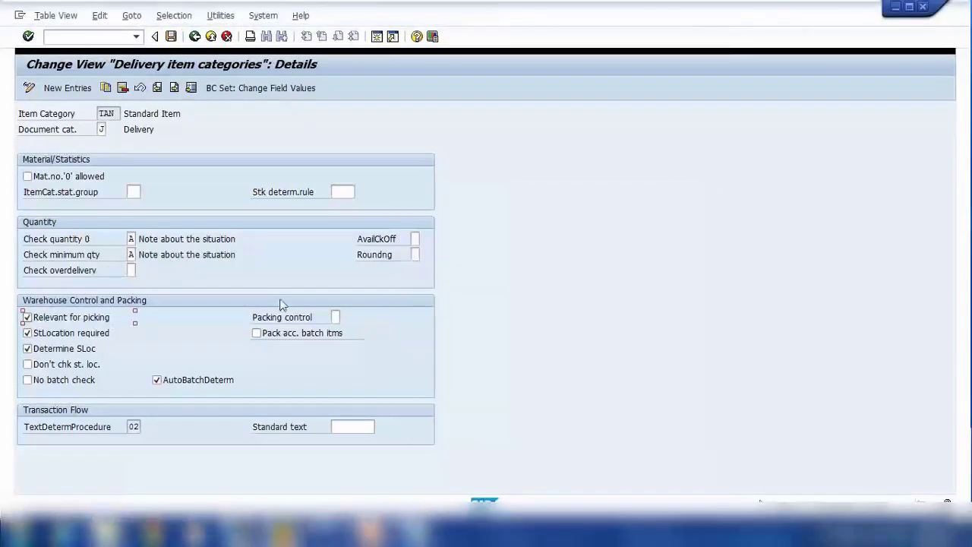
left_click(335, 317)
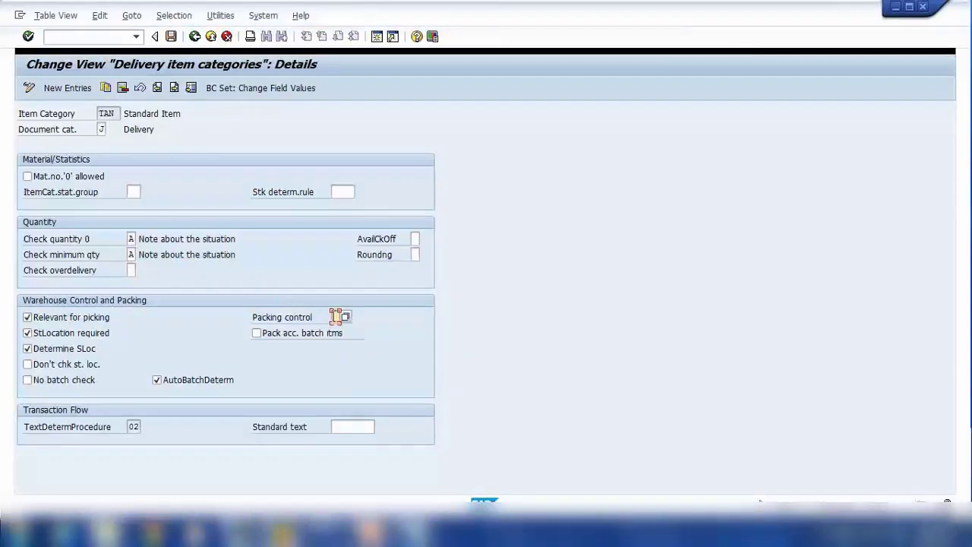
left_click(345, 317)
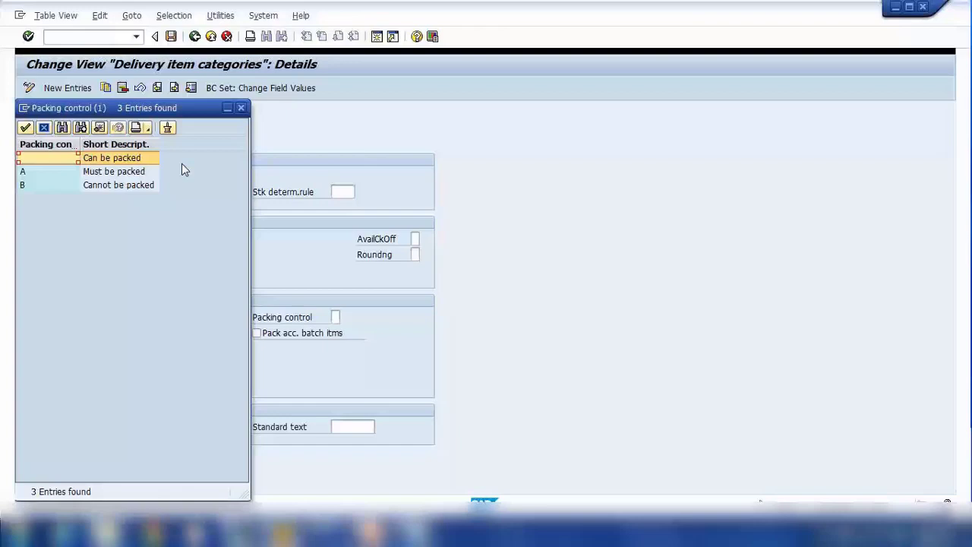
- Dismiss the packing control list unchanged, keep Relevant for picking ticked, and return to the overview
left_click_drag(190, 111, 454, 159)
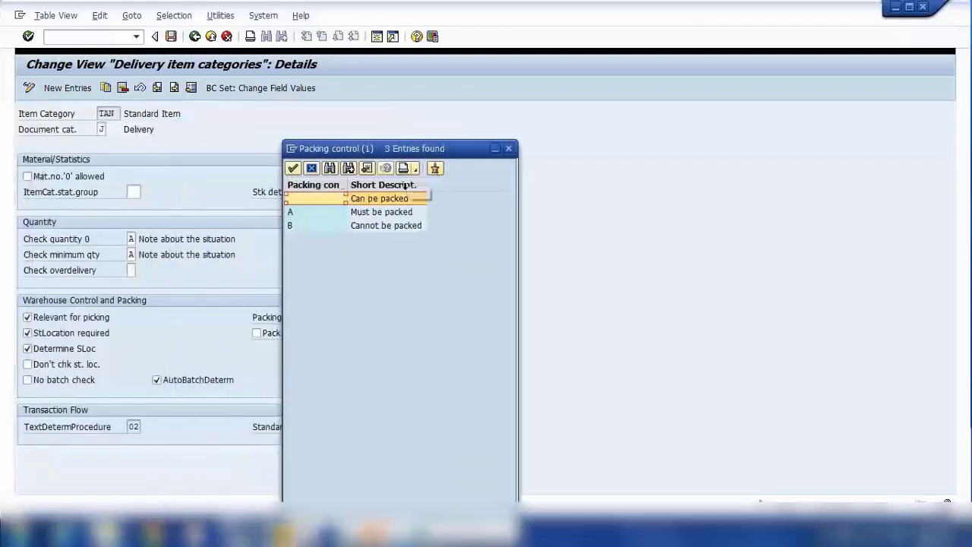
left_click(507, 149)
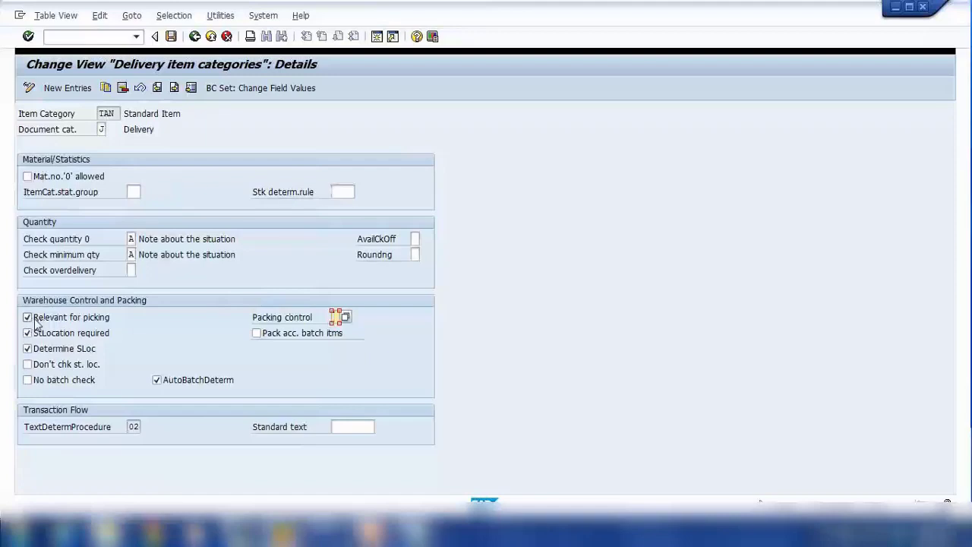
left_click(31, 318)
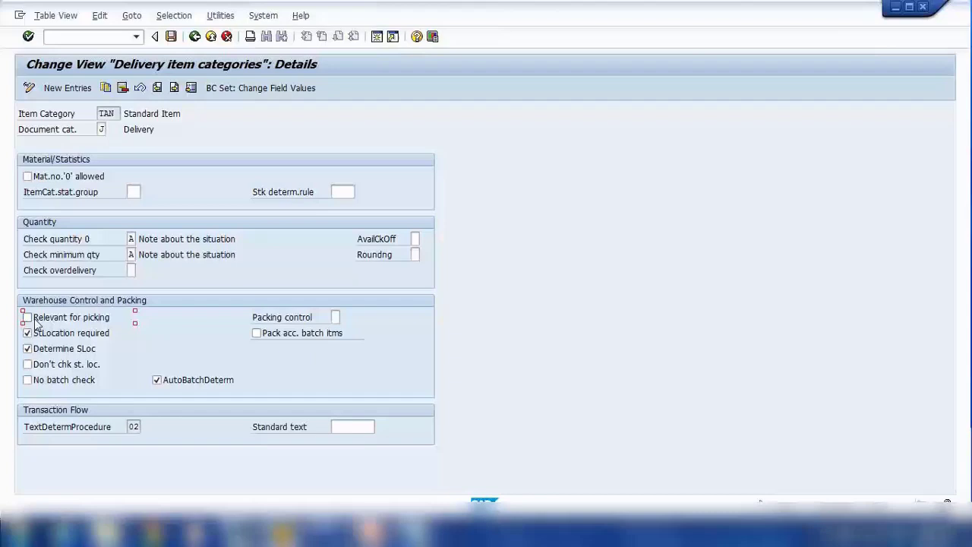
left_click(29, 319)
left_click(197, 39)
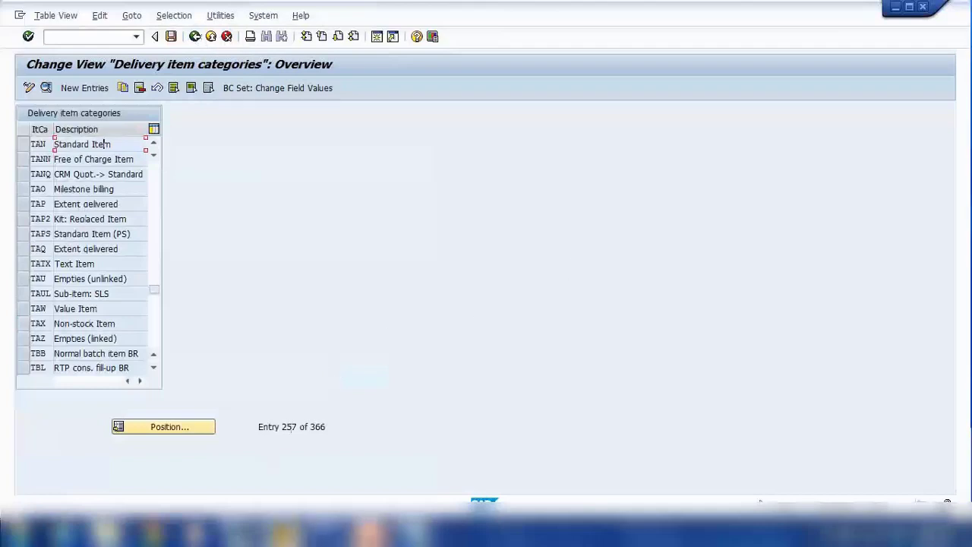
- Reload delivery 80016426 in Change Outbound Delivery and display its document flow
mouse_move(286, 533)
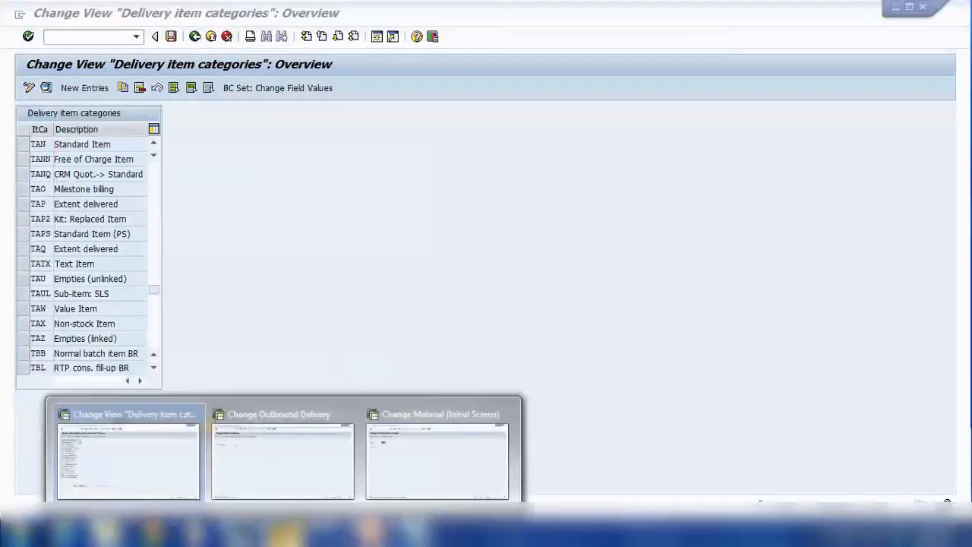
left_click(283, 465)
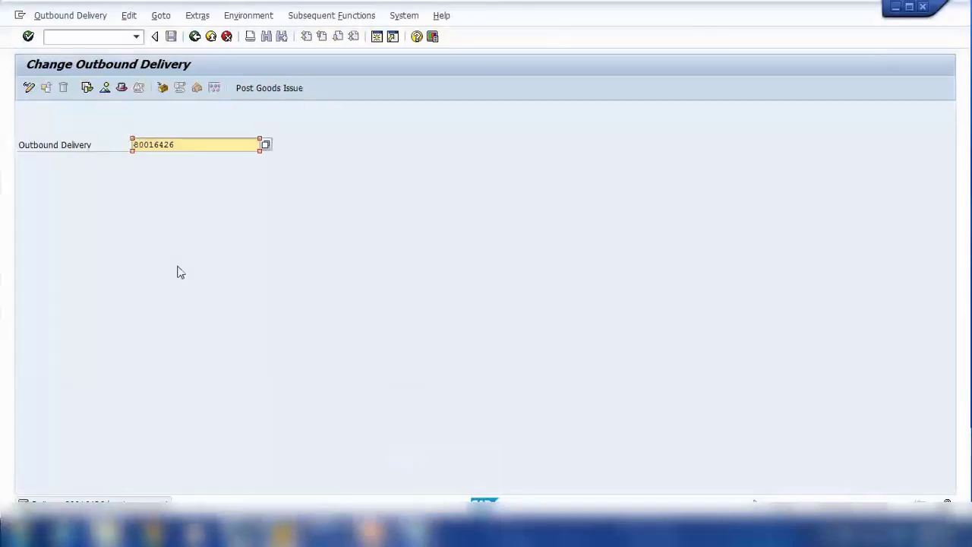
key("Return")
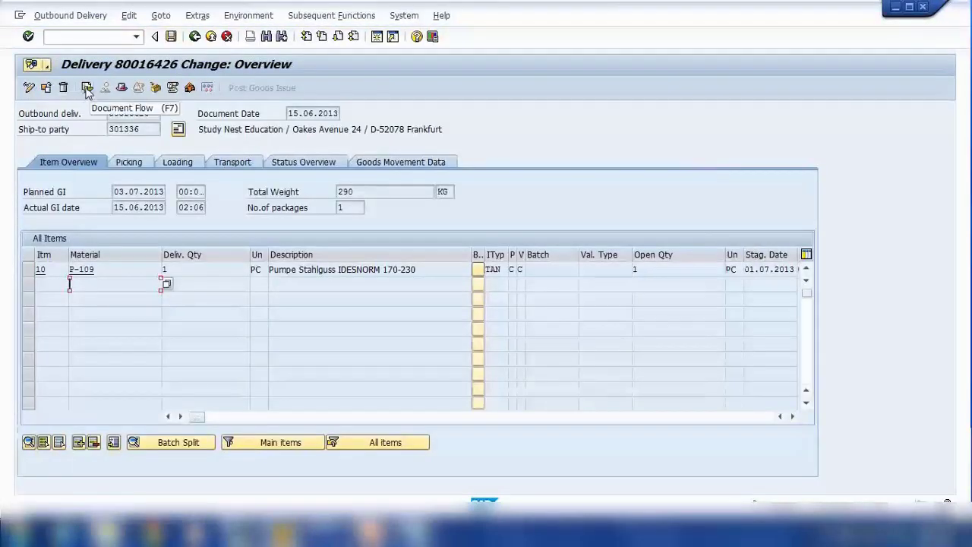
left_click(131, 161)
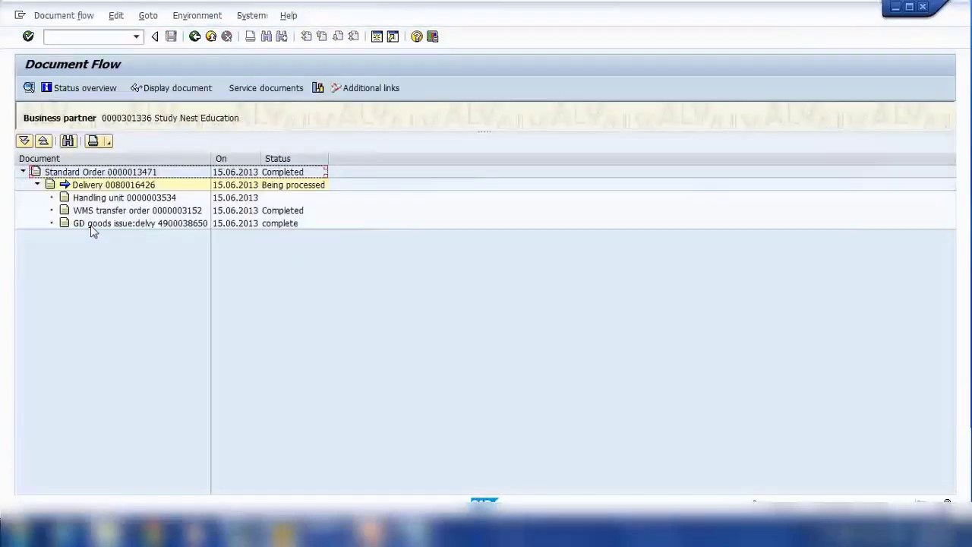
- Highlight the goods issue, handling unit and WMS transfer order entries, then return to the PowerPoint slides
left_click(96, 225)
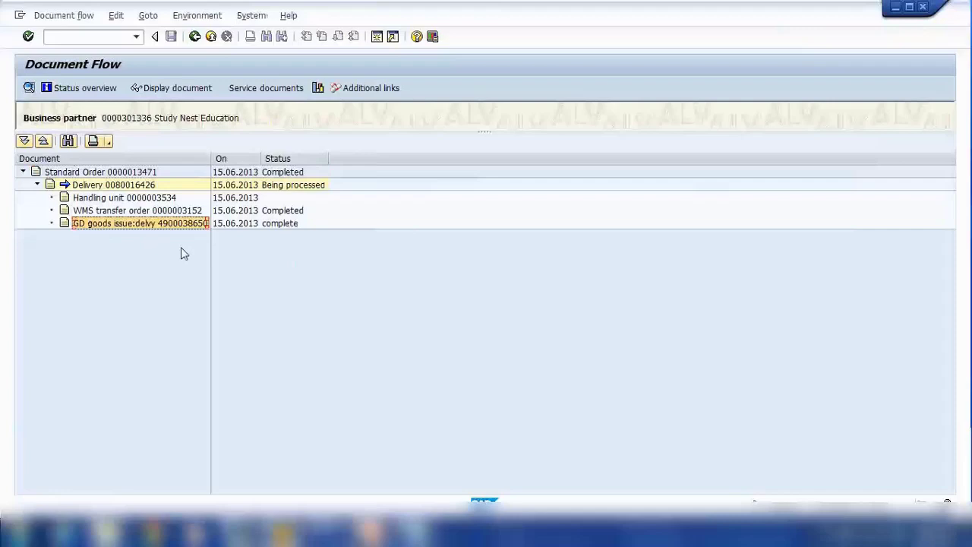
left_click(92, 199)
left_click(91, 212)
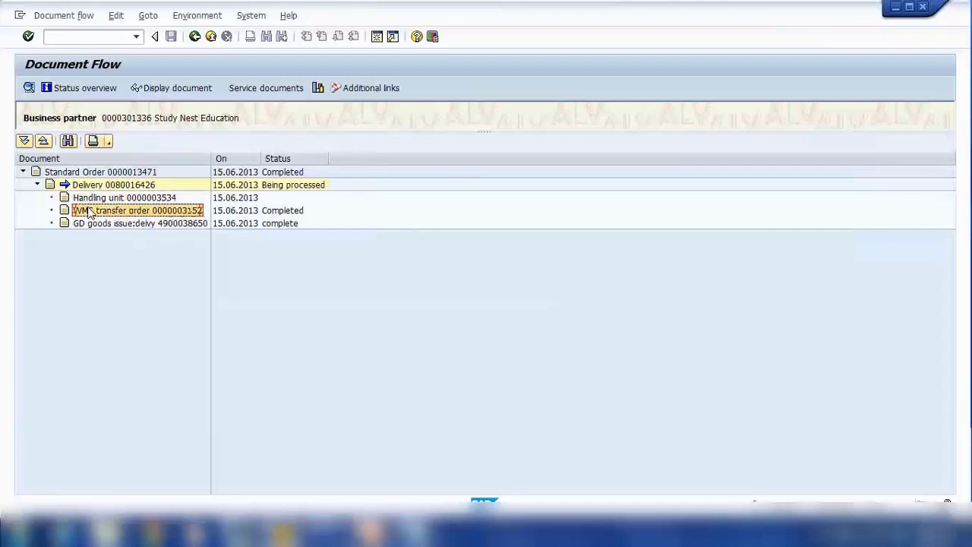
left_click(92, 199)
left_click(94, 212)
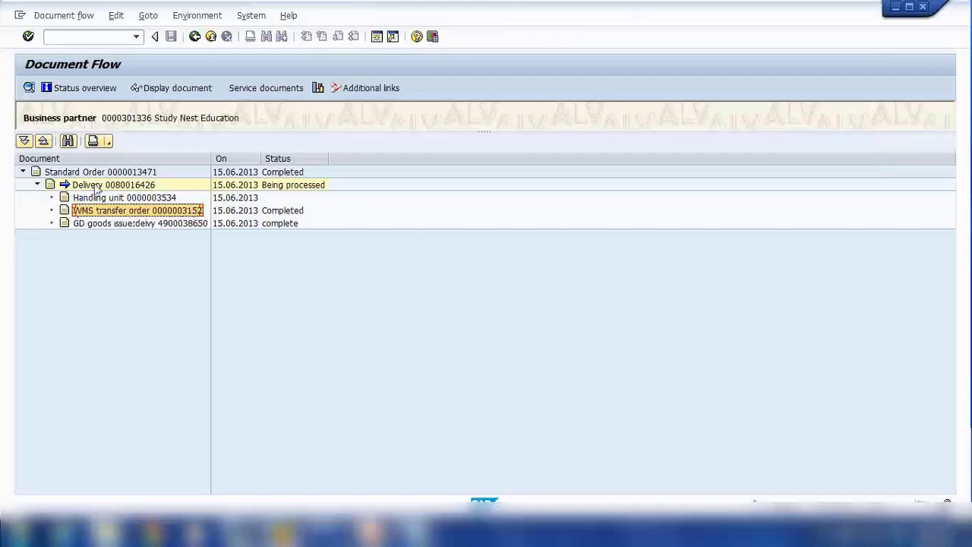
left_click(372, 533)
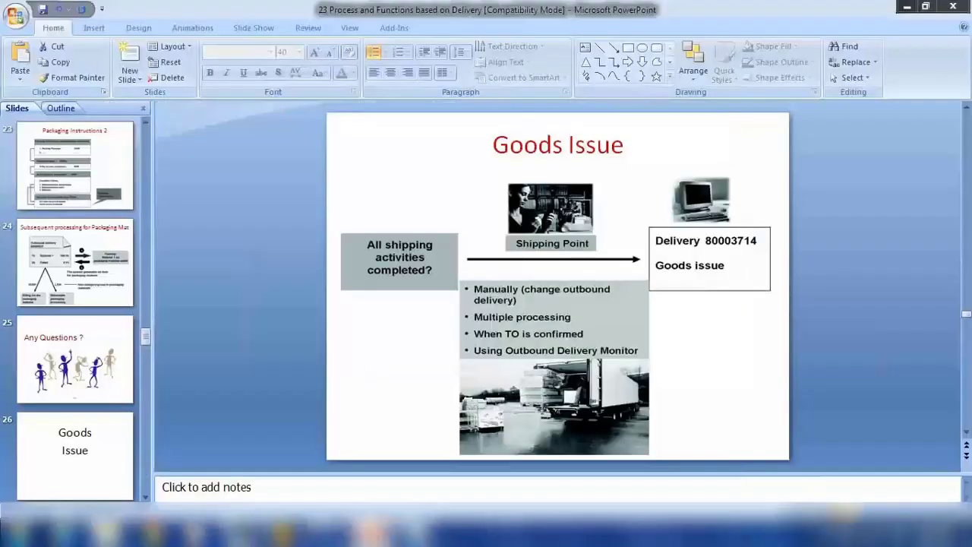